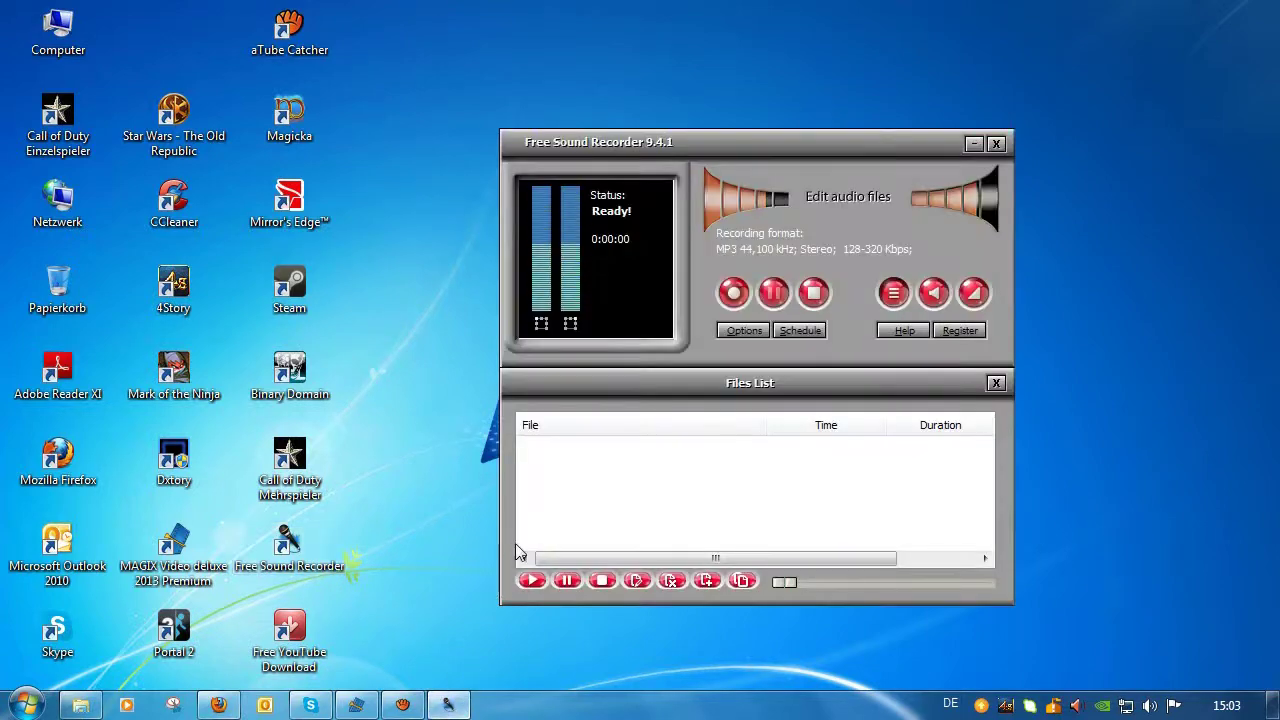
Step: Review the recorder's general, hotkey, voice-activation and automatic gain control options, then close them with the settings accepted
click(745, 331)
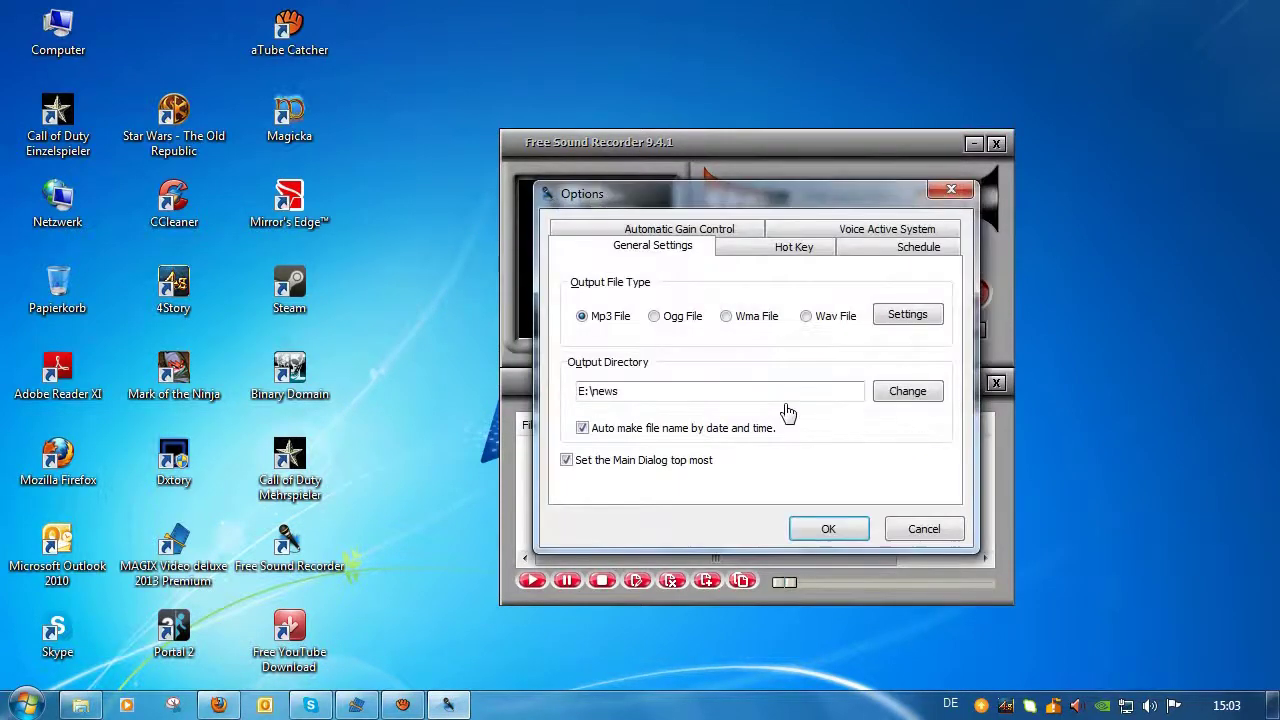
click(781, 256)
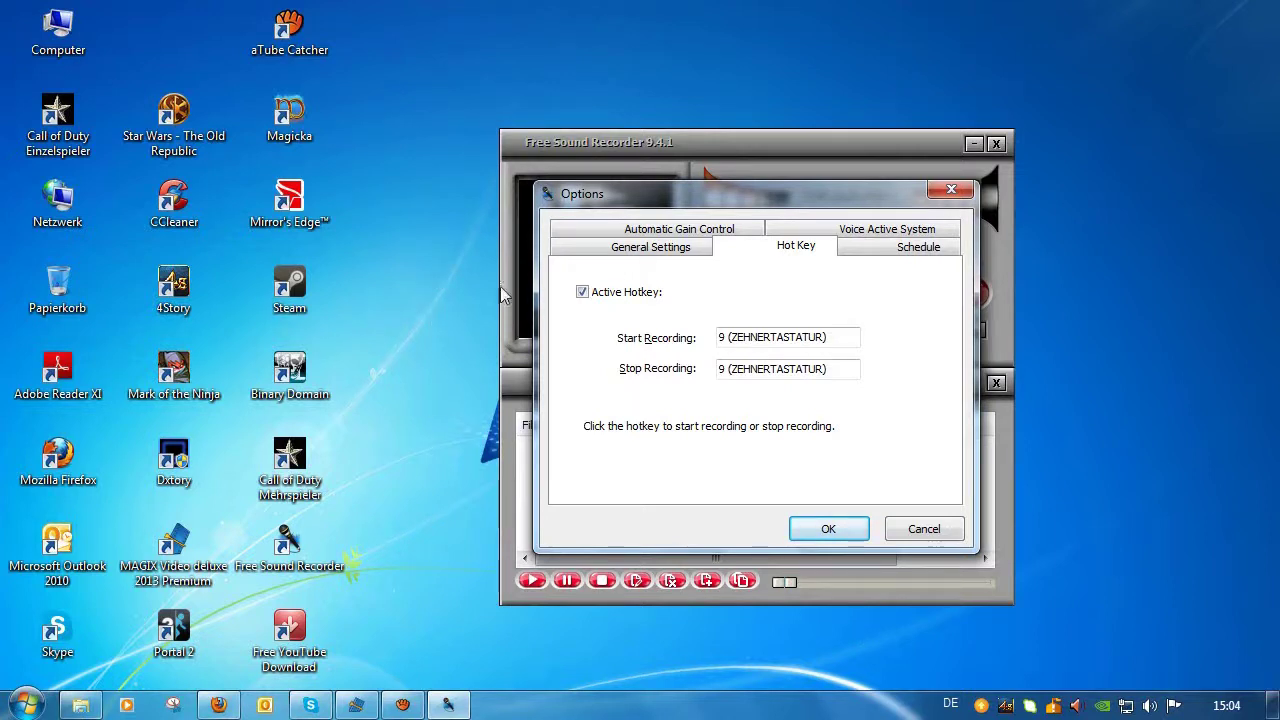
click(843, 232)
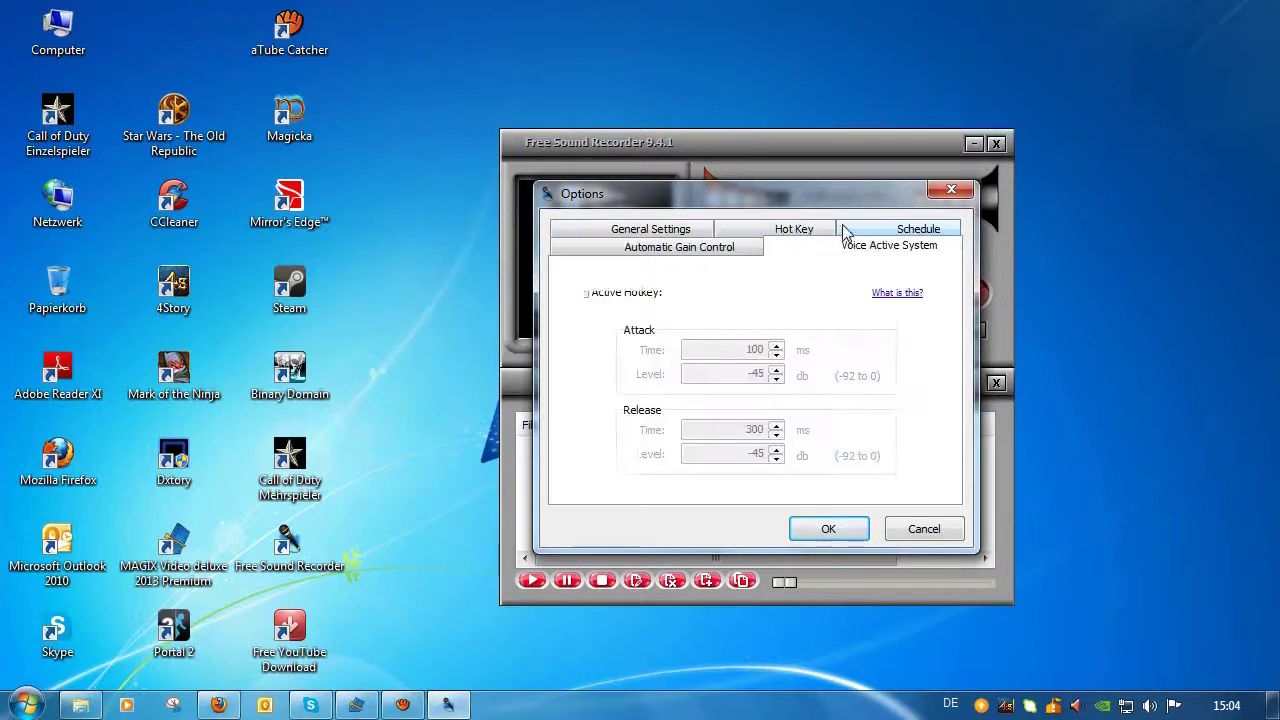
click(706, 247)
click(664, 236)
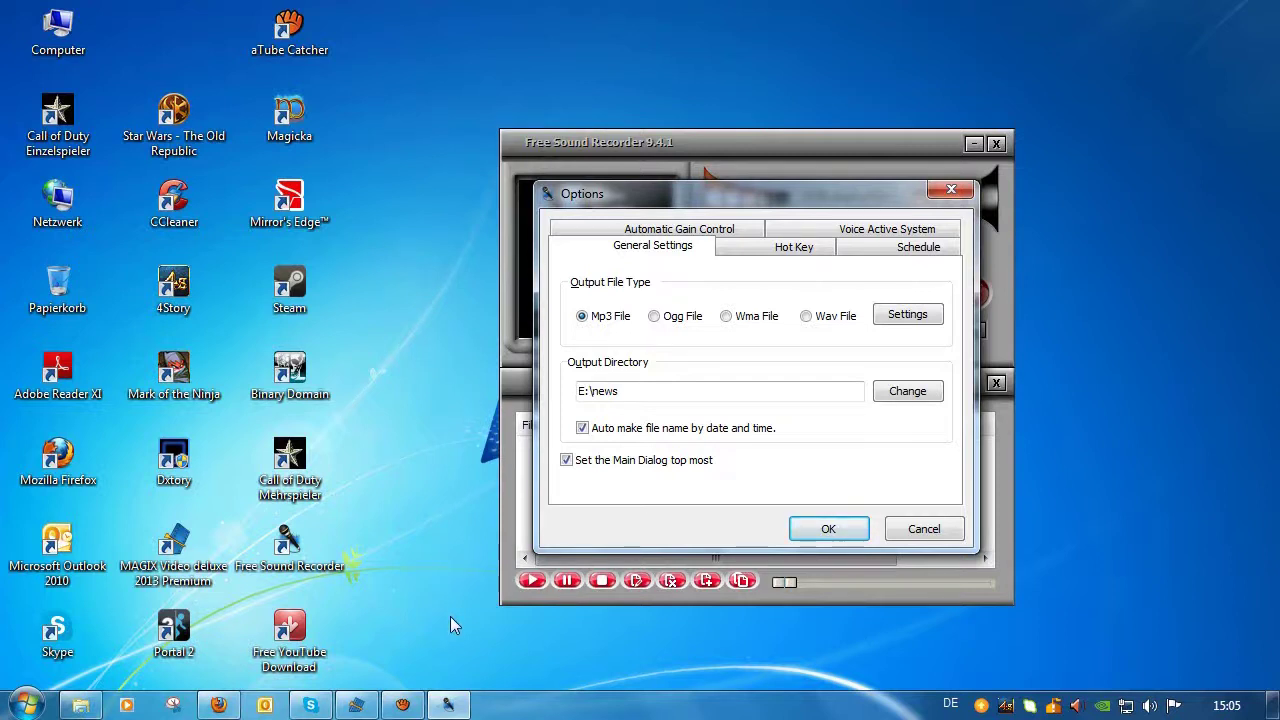
click(829, 529)
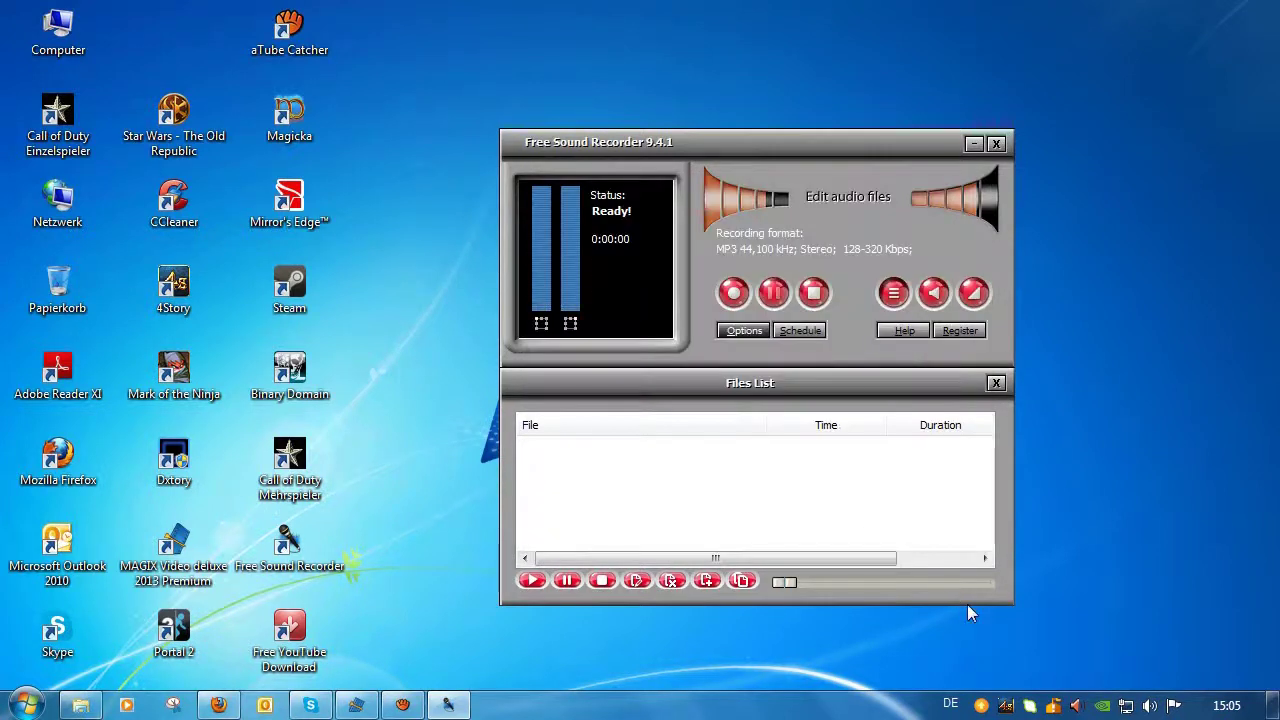
Step: Record about 14 seconds of audio as an MP3, then play the new recording from the files list
click(734, 293)
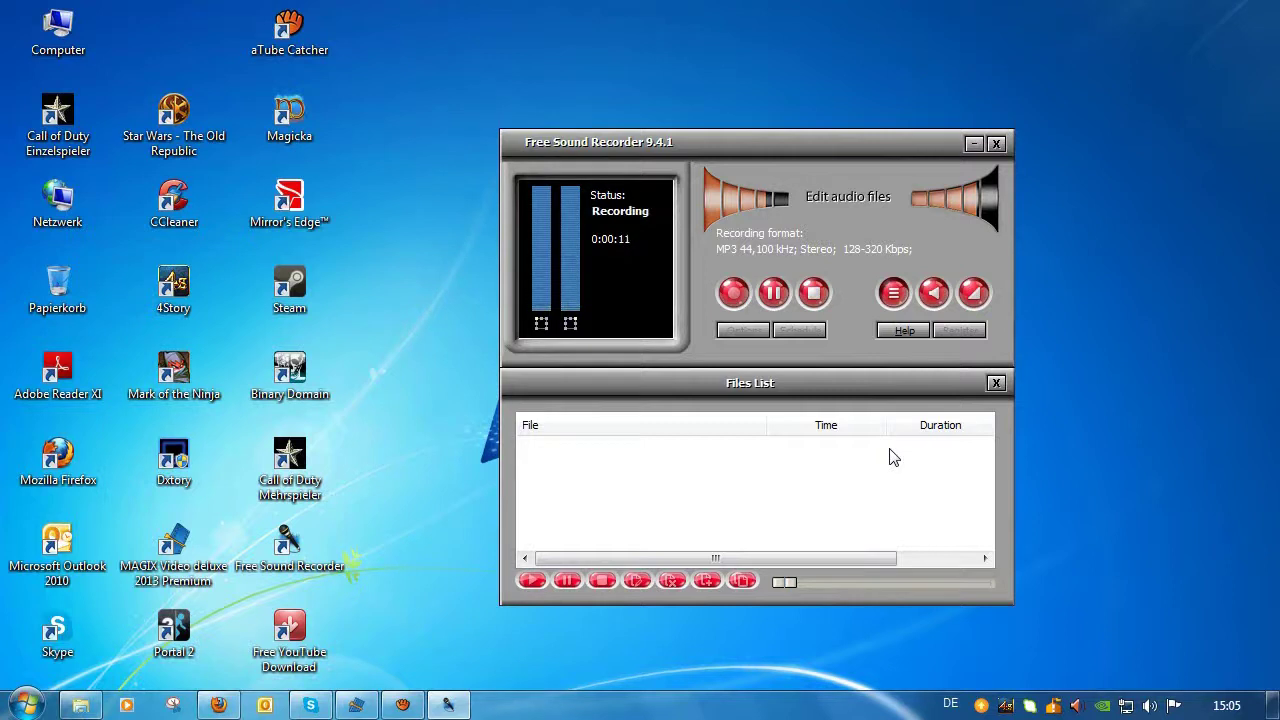
click(814, 293)
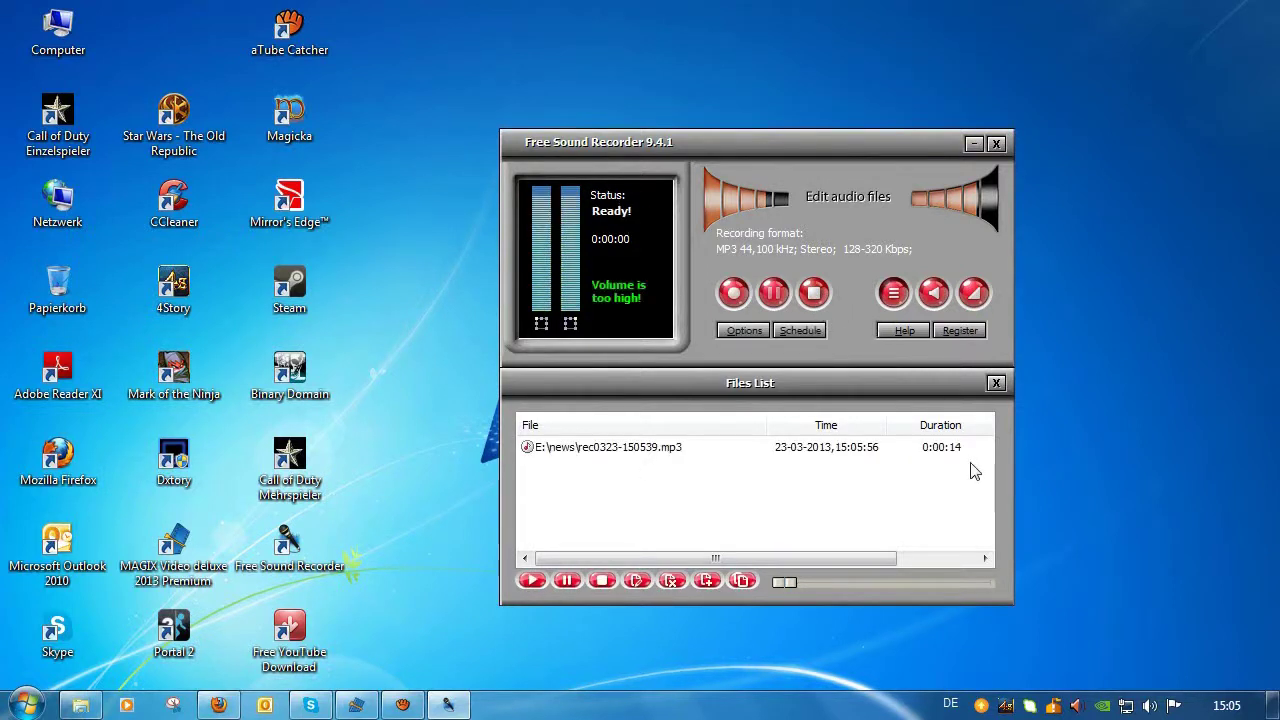
click(597, 451)
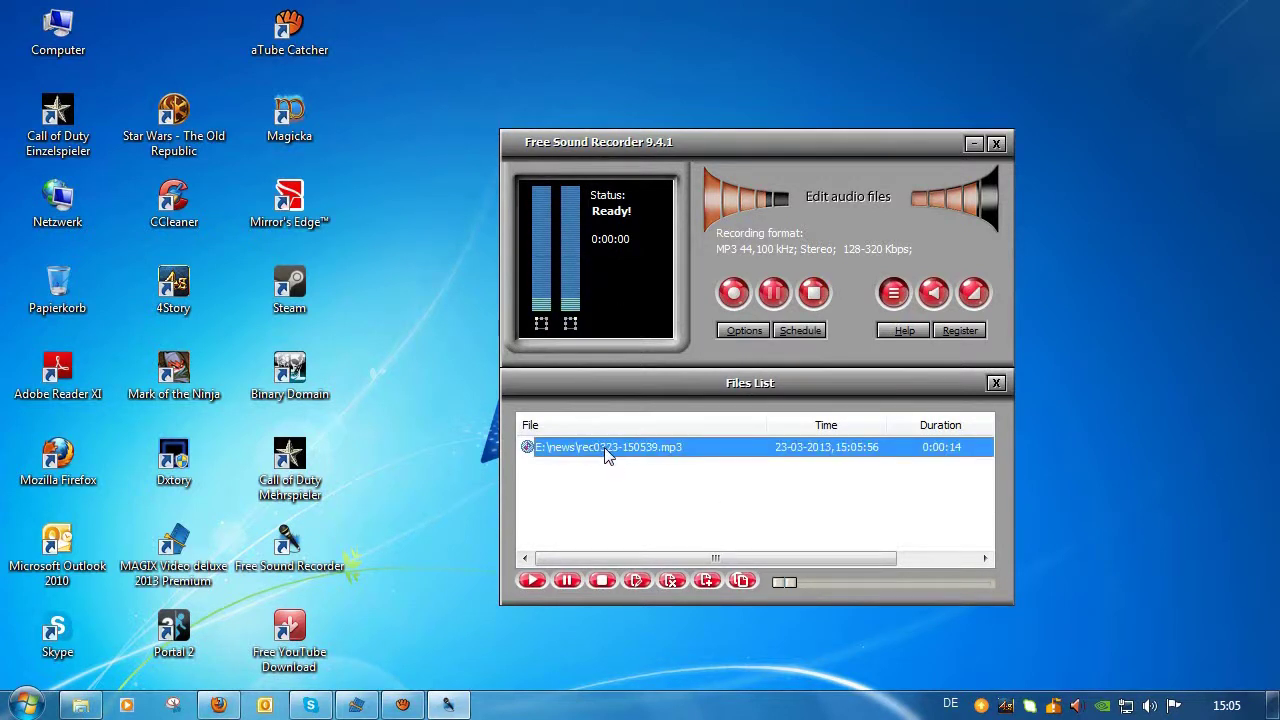
double_click(609, 450)
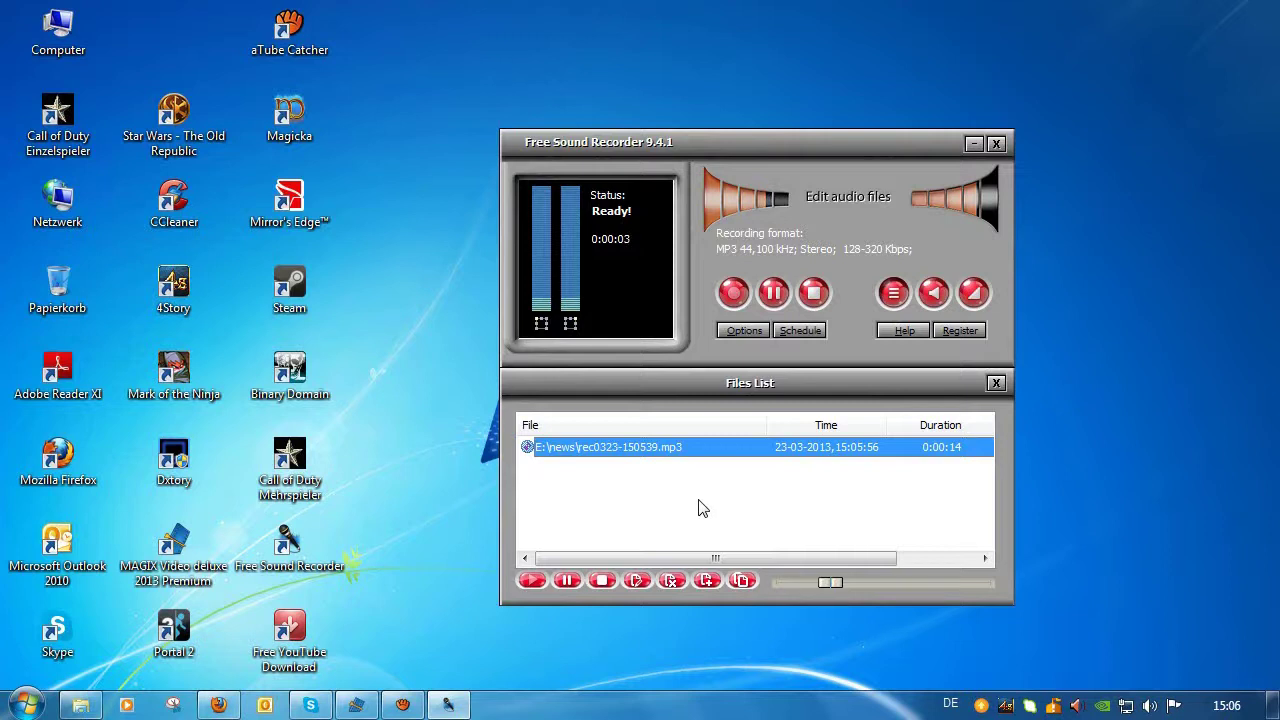
click(815, 296)
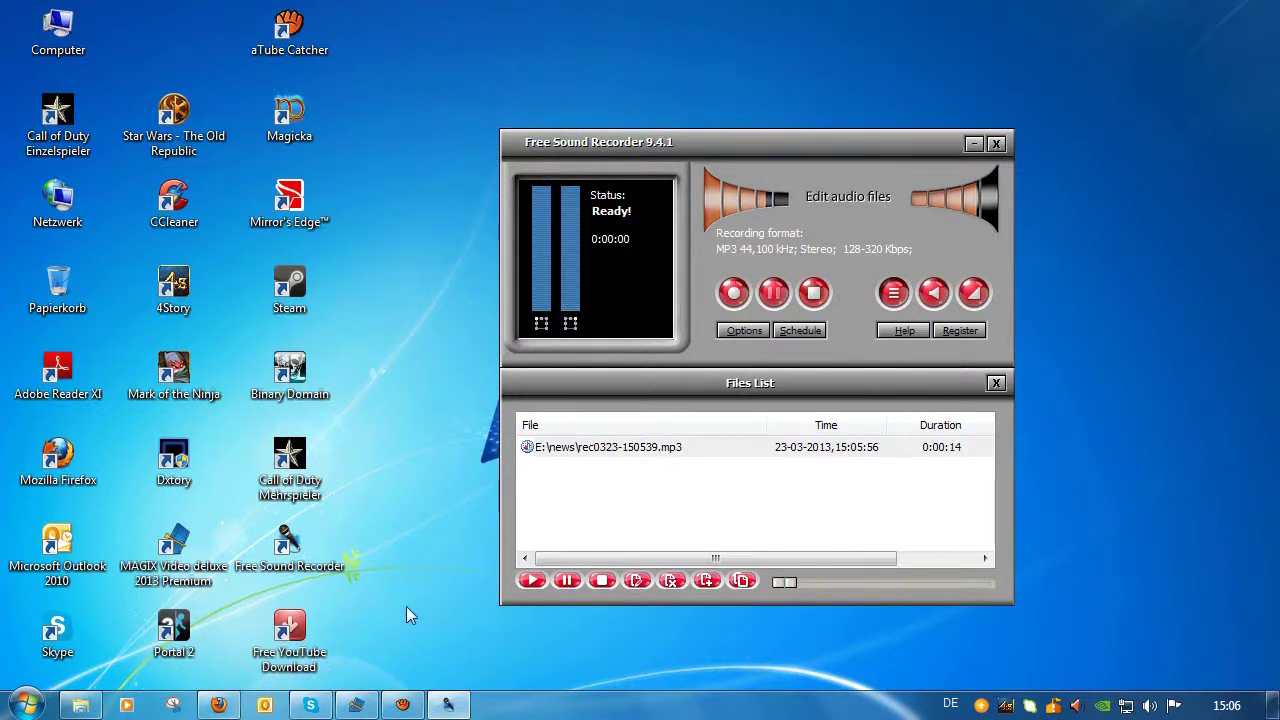
Step: Switch to MAGIX Video deluxe with the sound recorder minimized, and bring up the E:\Offen folder in Windows Explorer
click(362, 707)
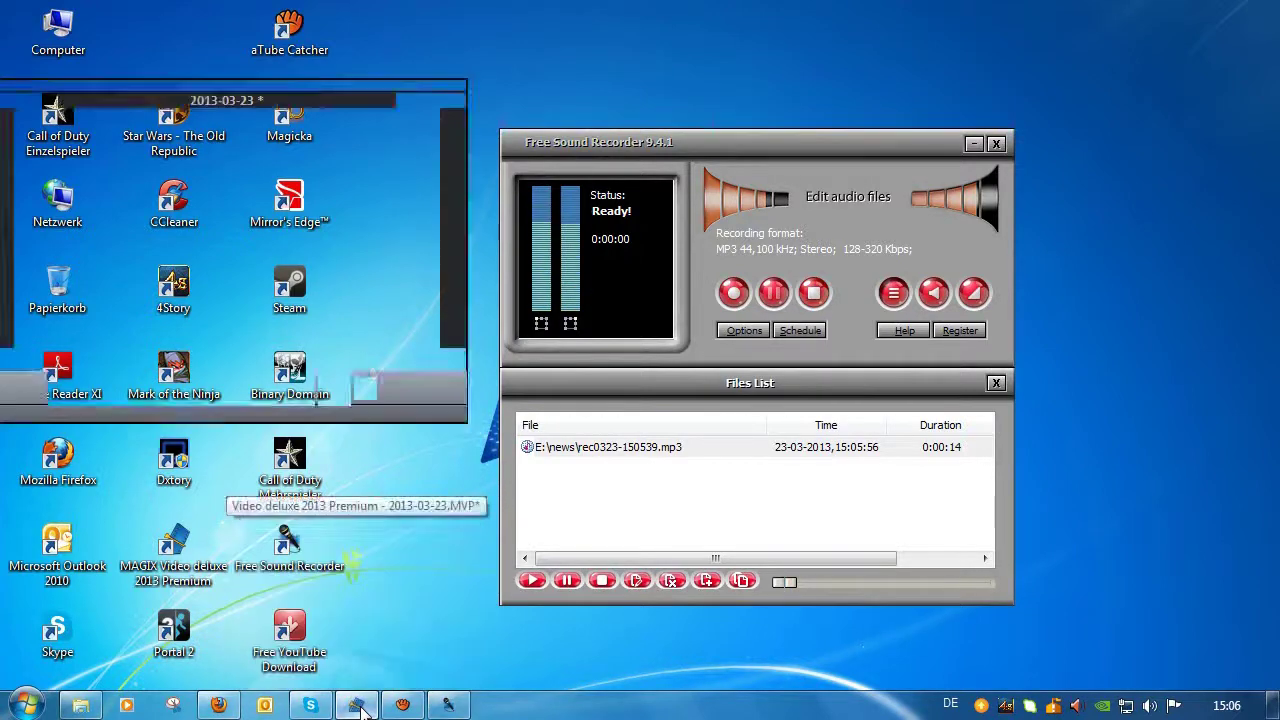
click(975, 144)
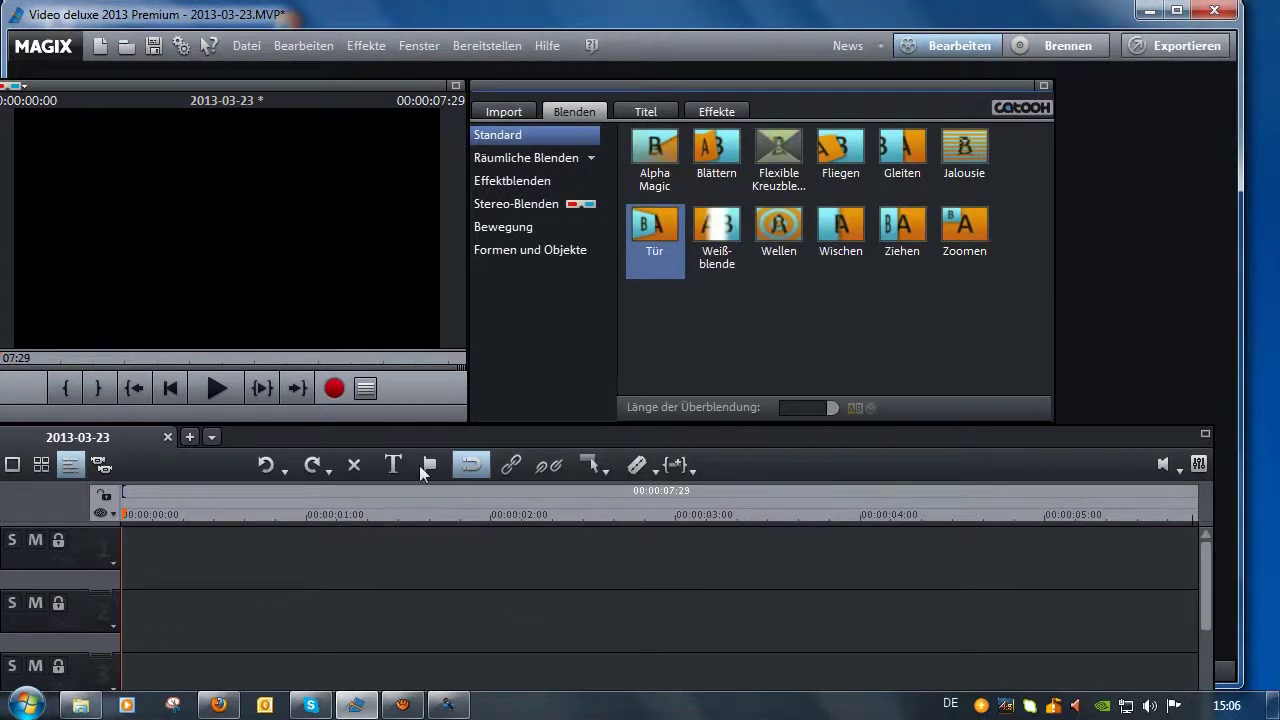
click(80, 705)
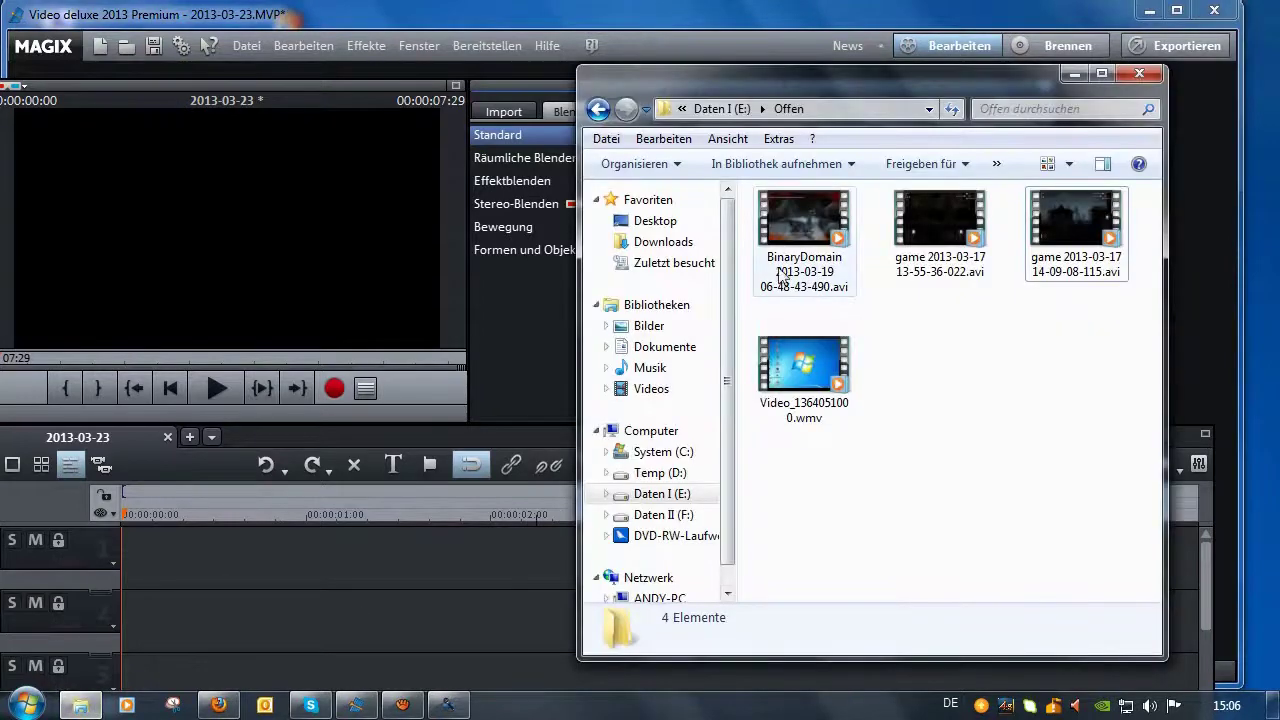
right_click(807, 224)
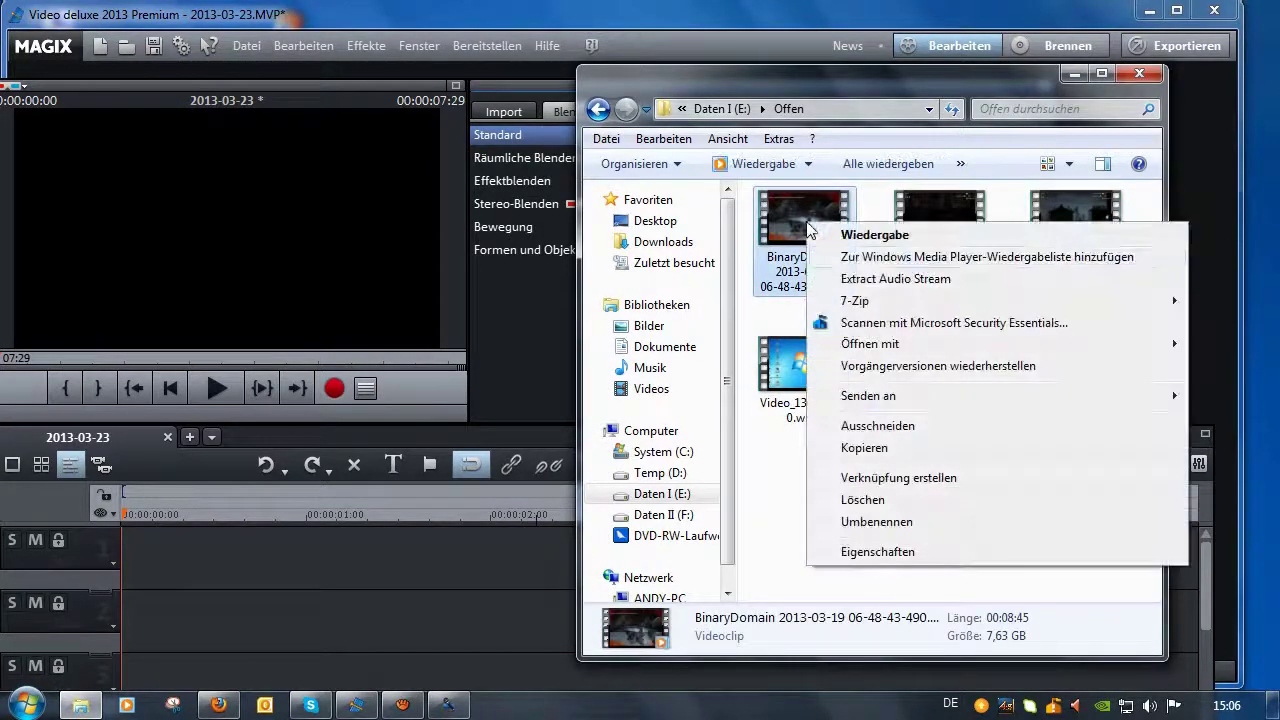
click(857, 238)
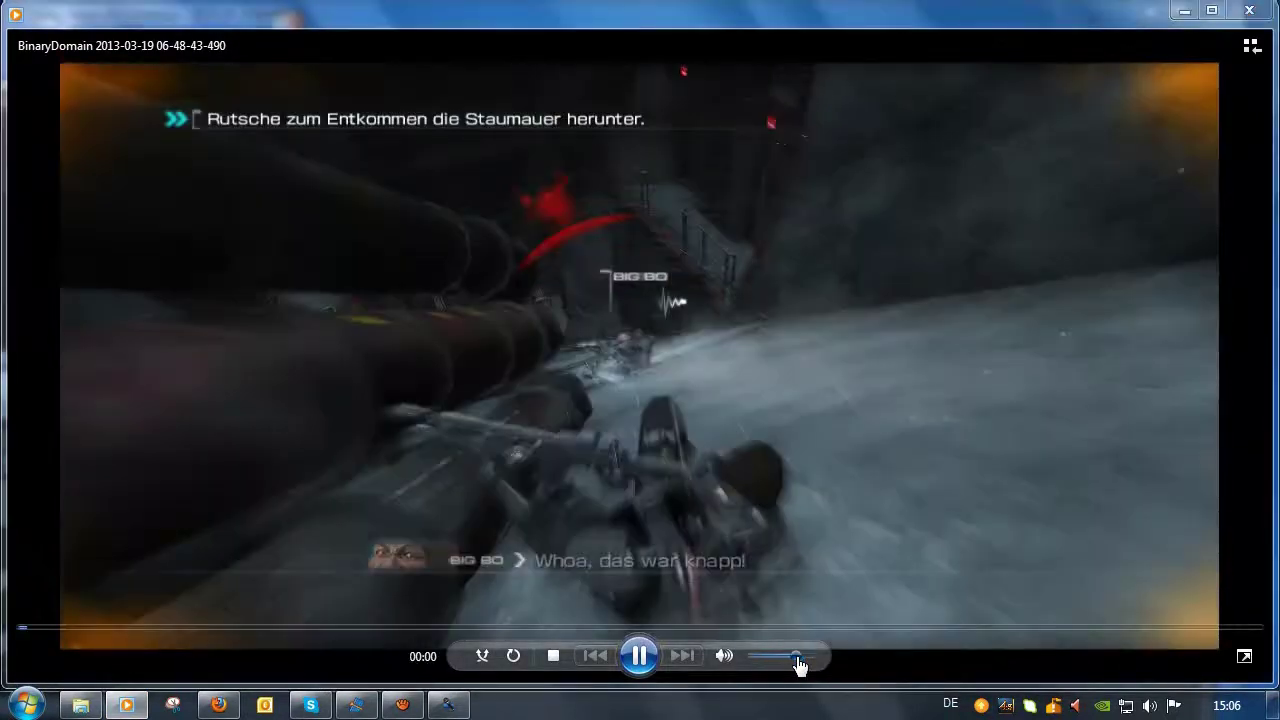
drag(800, 660, 752, 662)
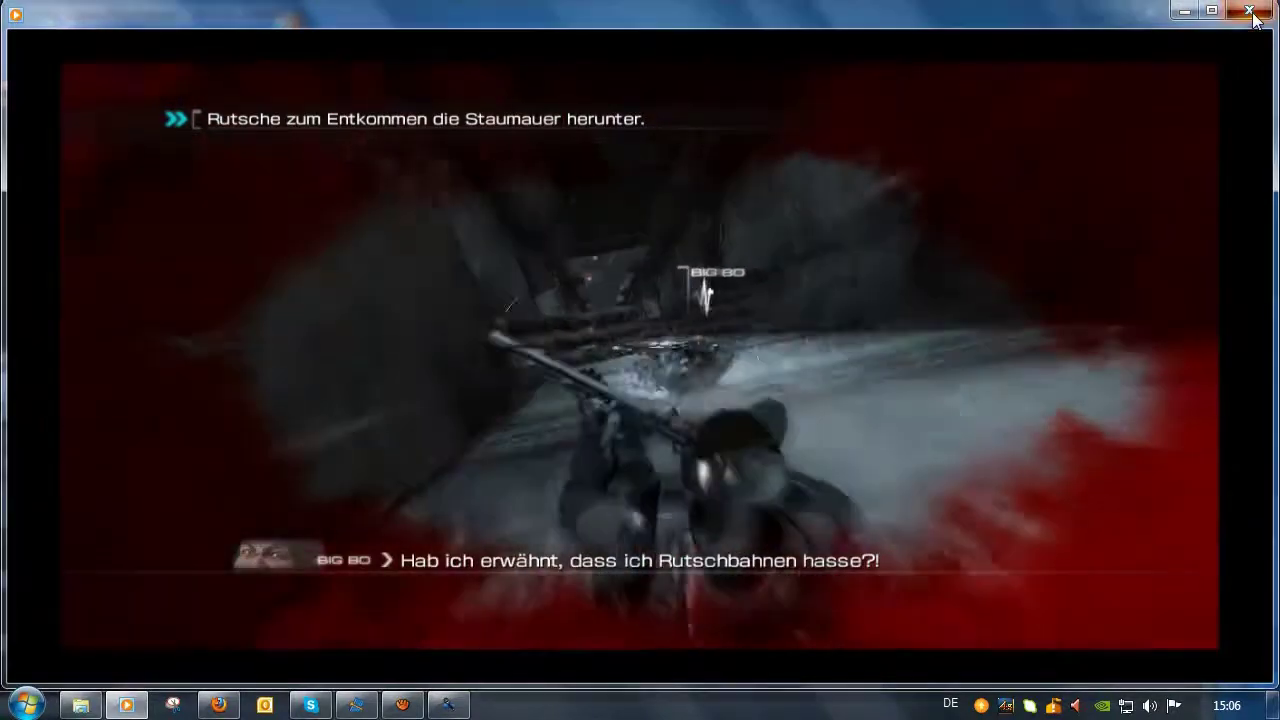
click(1252, 13)
Step: Place the BinaryDomain .avi video at the start of track 1 and rec0323-150539.mp3 from E:\news at the start of track 2
drag(808, 209, 180, 571)
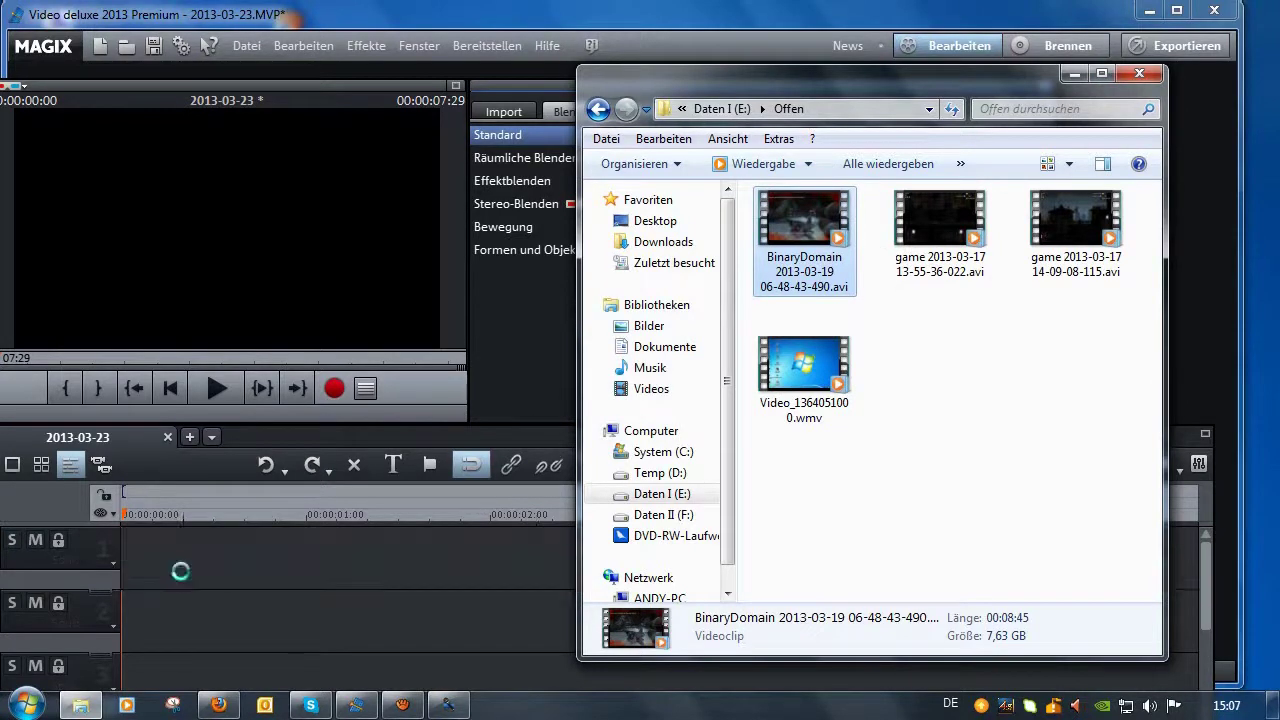
click(662, 515)
click(660, 494)
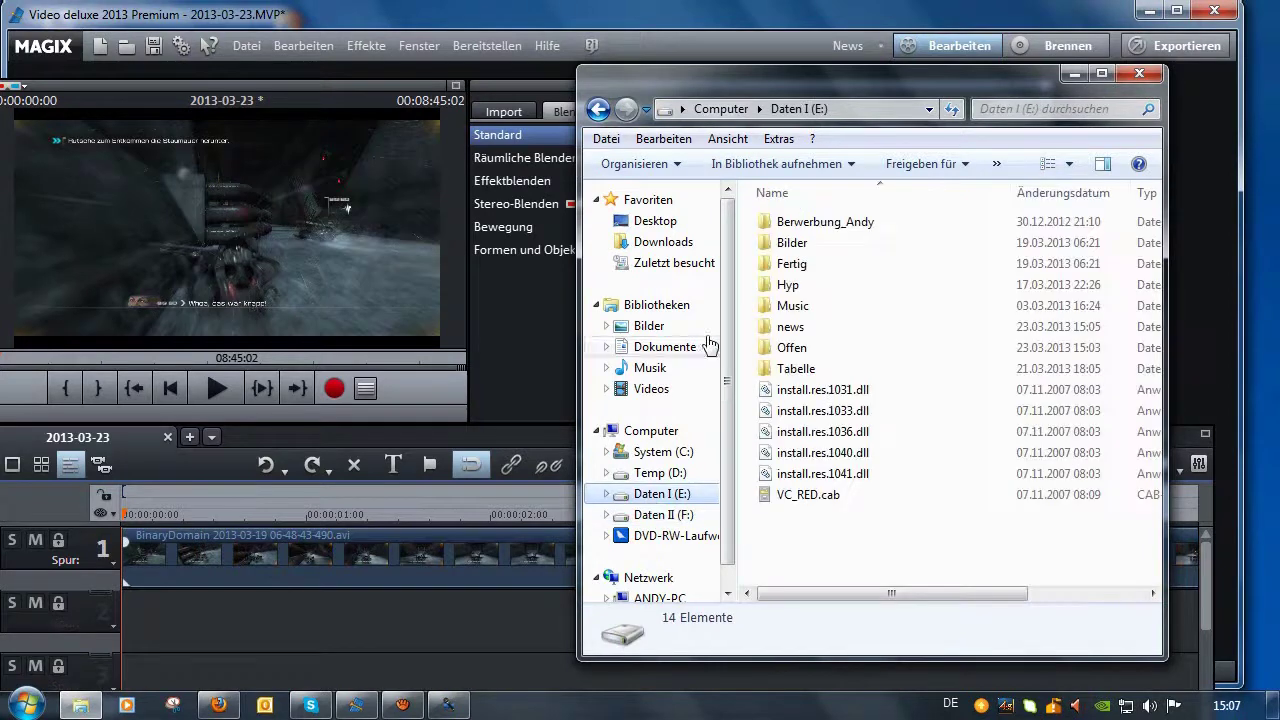
double_click(780, 328)
drag(788, 228, 183, 626)
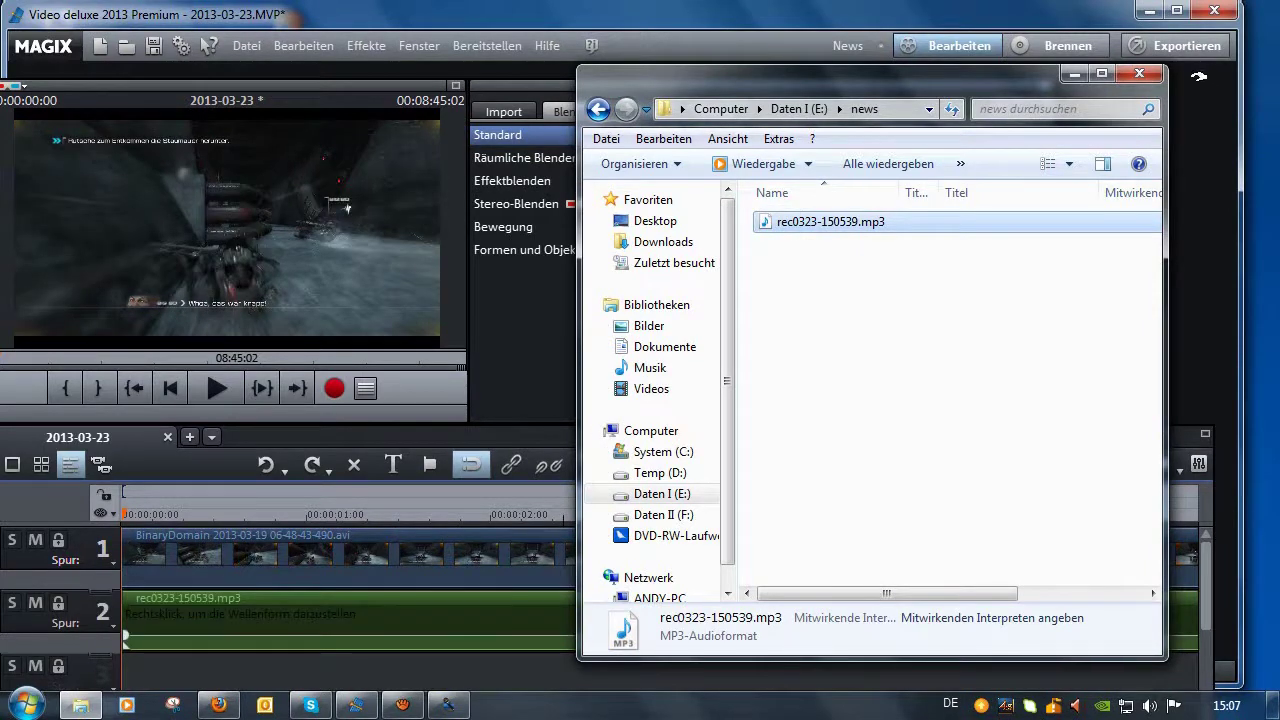
click(1139, 73)
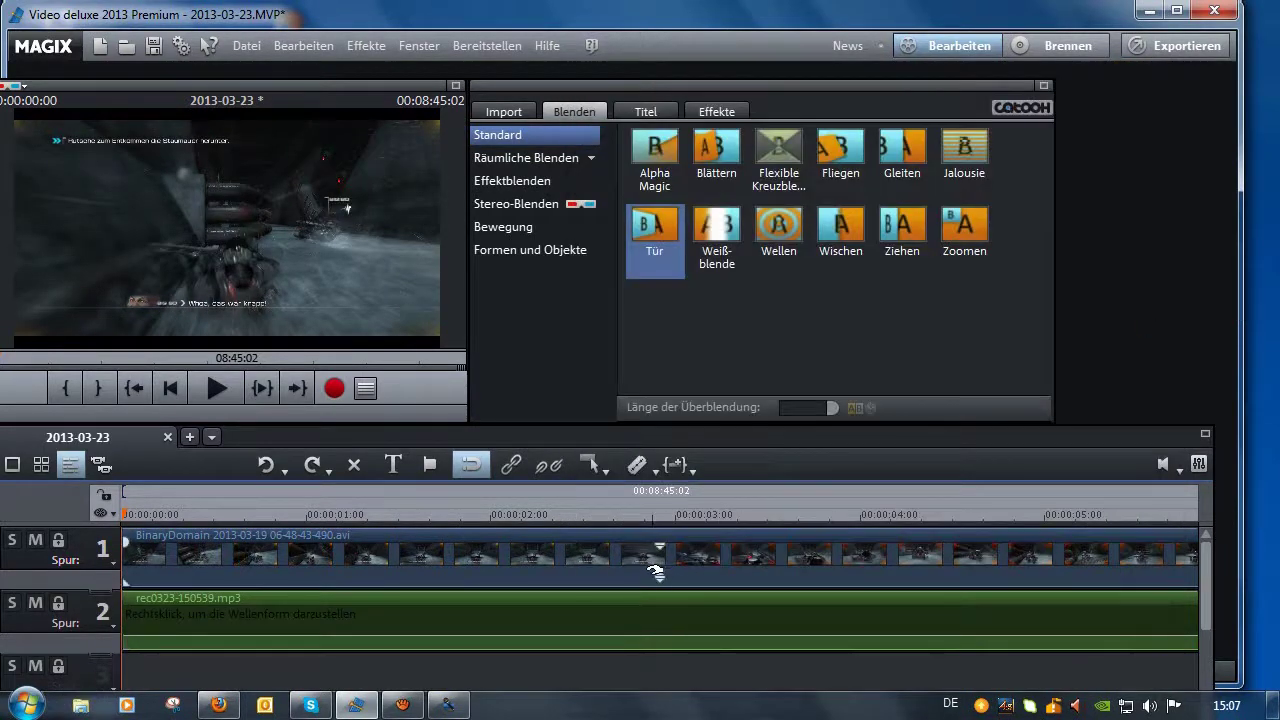
Step: Raise the volume curve of the MP3 on track 2, lower the video's volume curve on track 1, and play the mix
click(659, 638)
drag(659, 638, 660, 620)
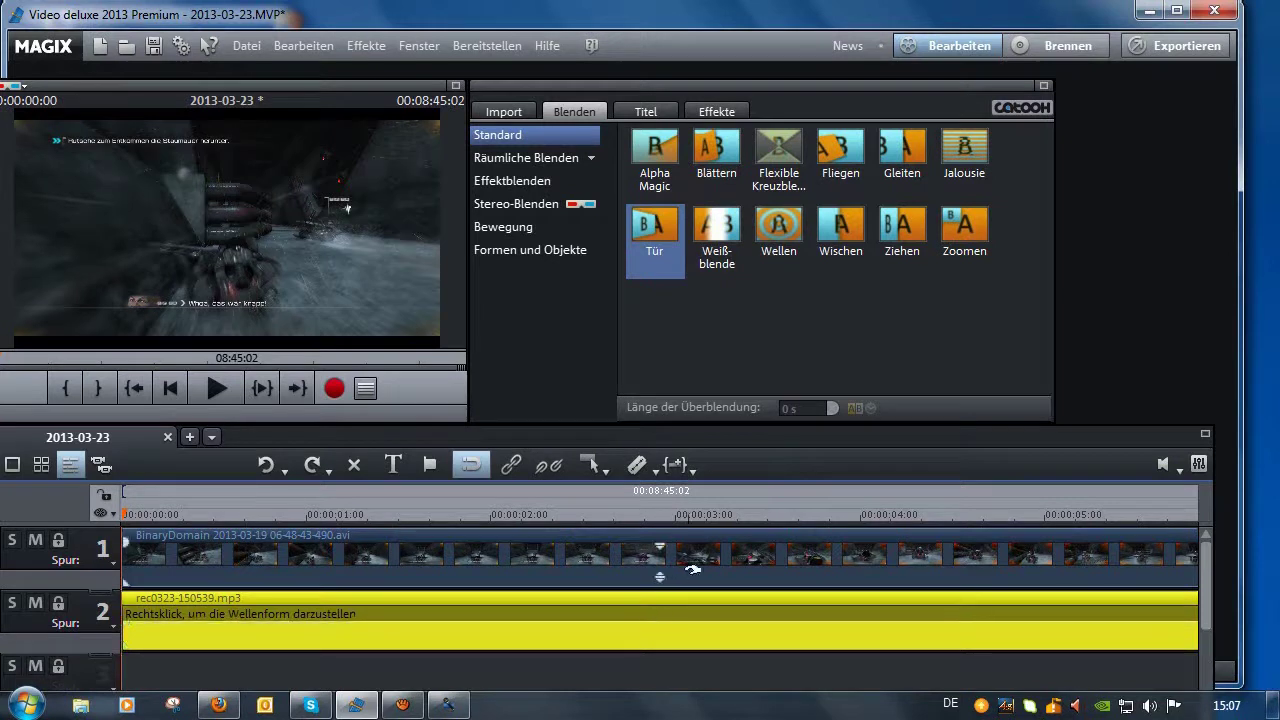
click(662, 578)
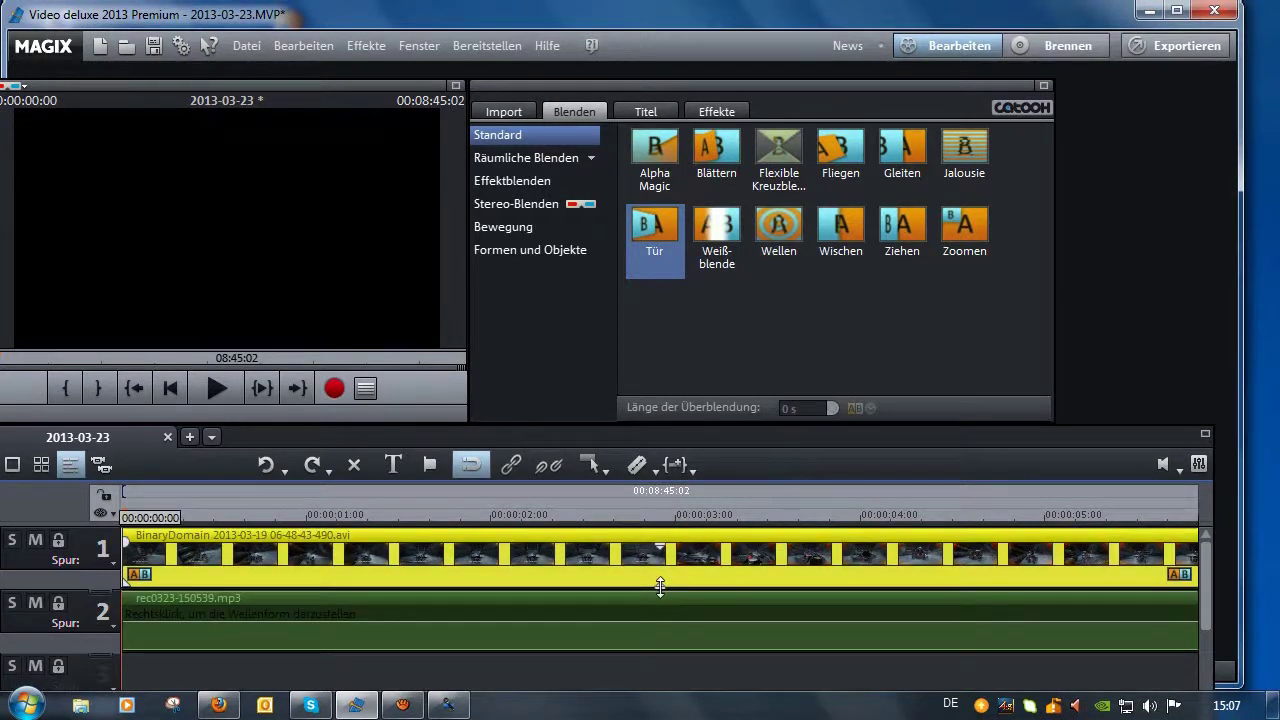
click(222, 388)
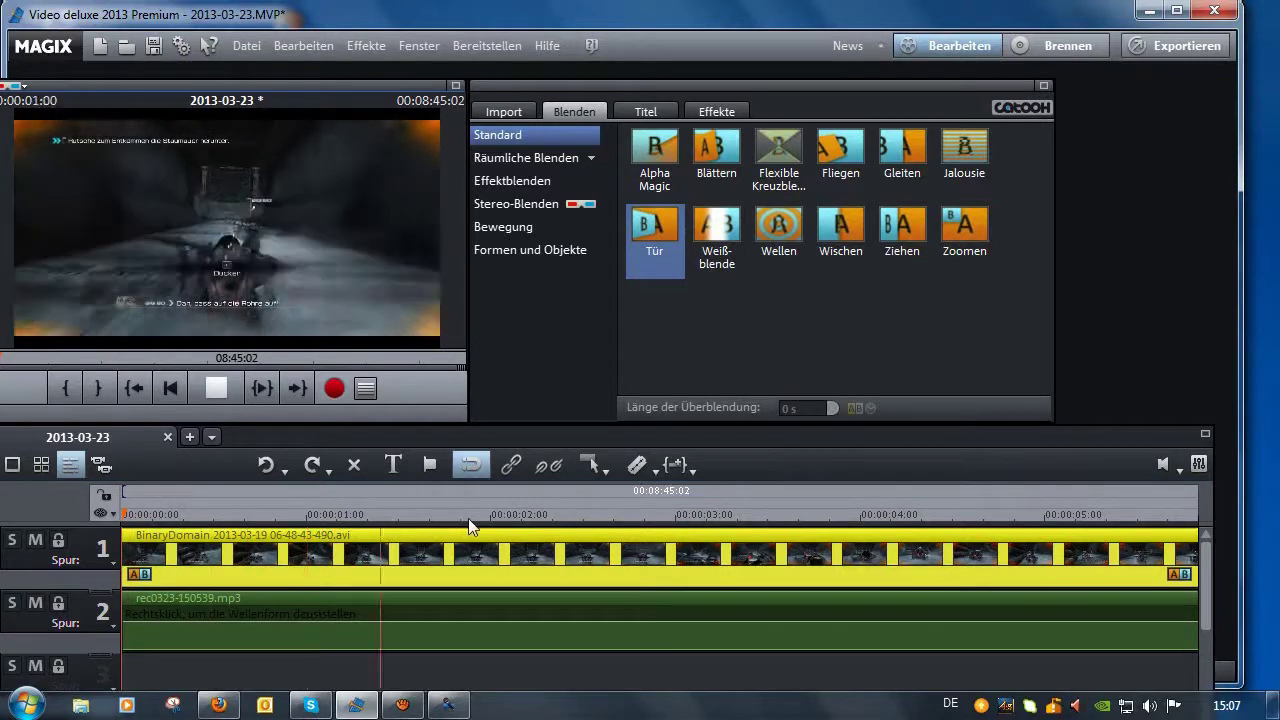
click(222, 389)
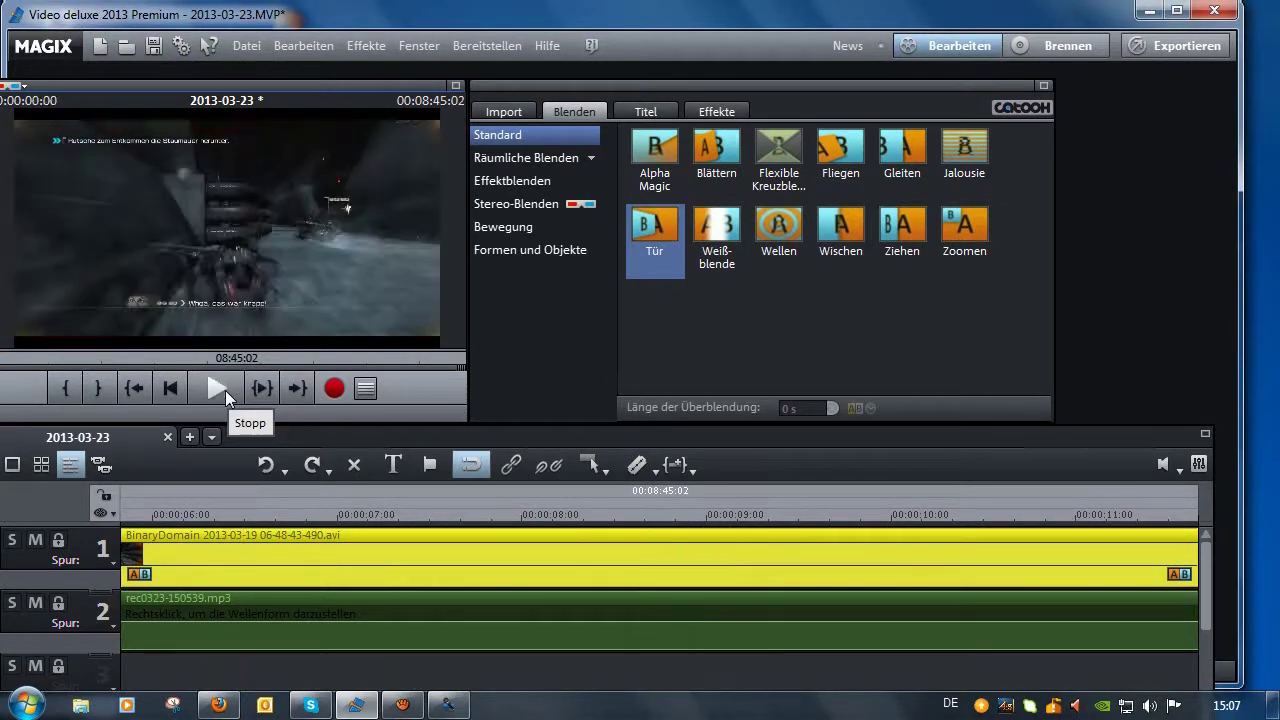
Step: Lower the MP3 clip's volume curve on track 2 back to its original level and play the timeline to check the balance
click(660, 622)
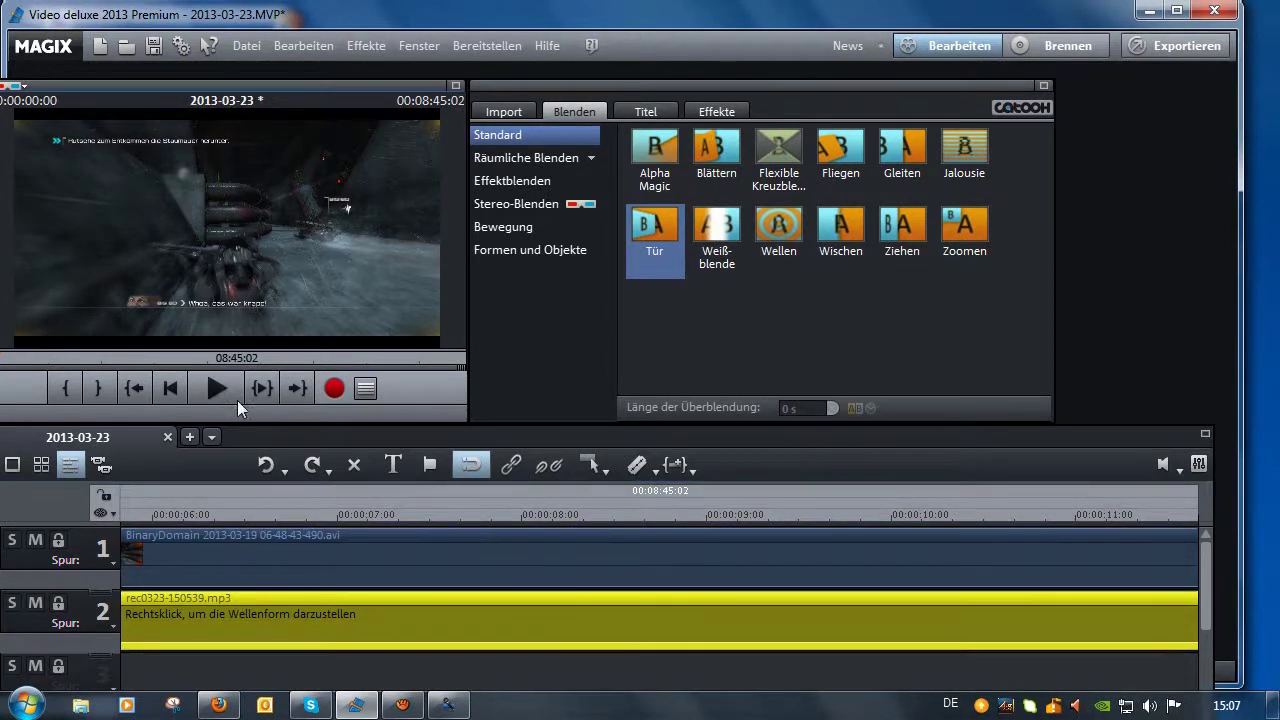
key(space)
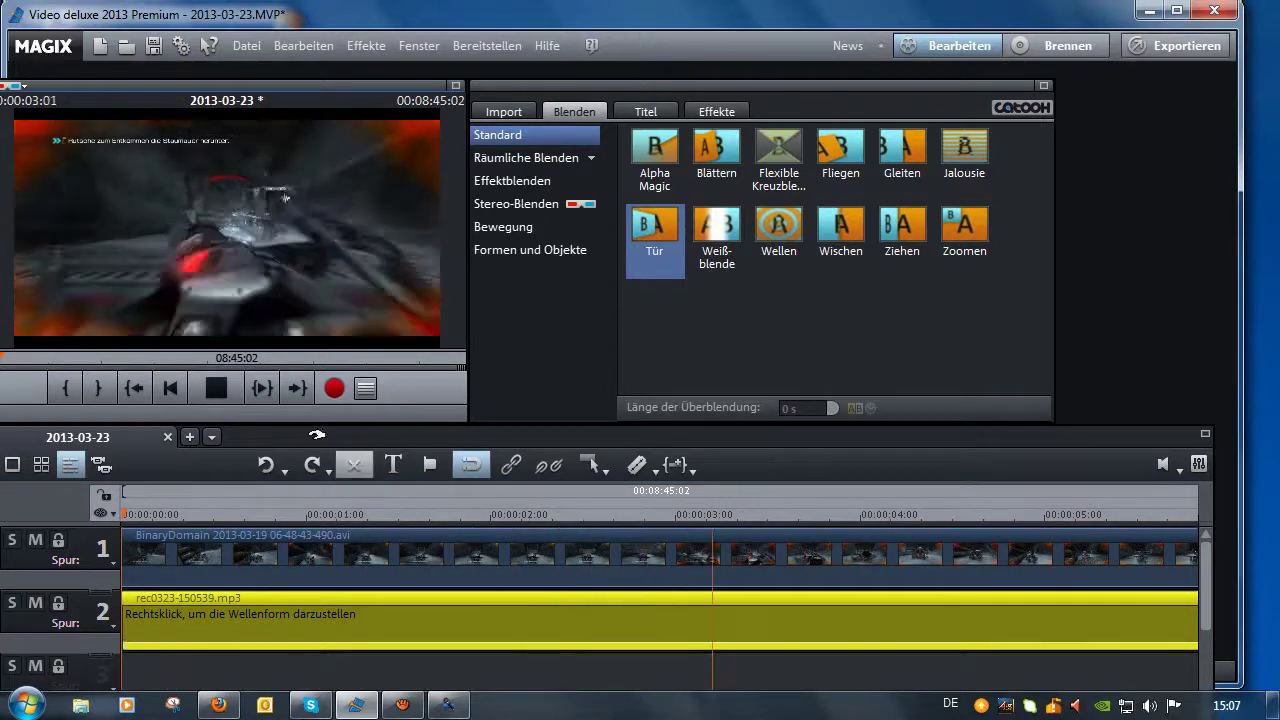
click(214, 390)
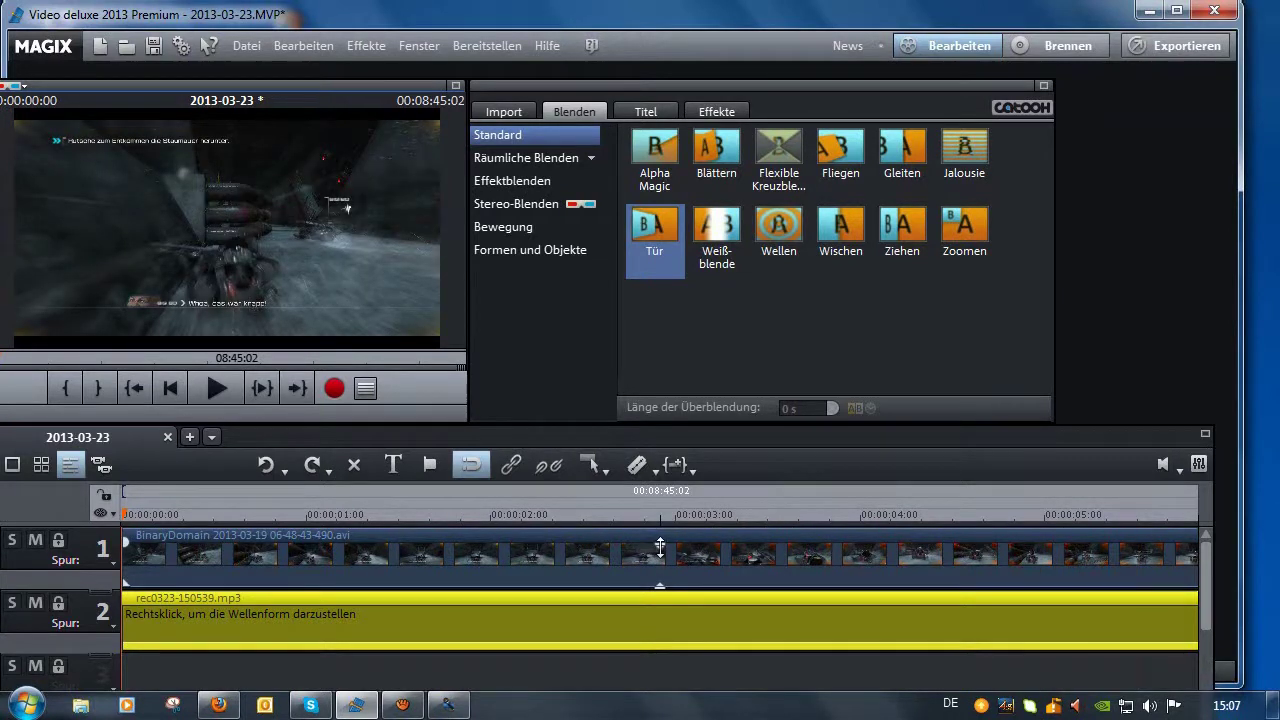
Step: Shift the MP3 clip on track 2 to start at 00:00:00:13 and check its timing against the video by playback
drag(456, 606, 537, 606)
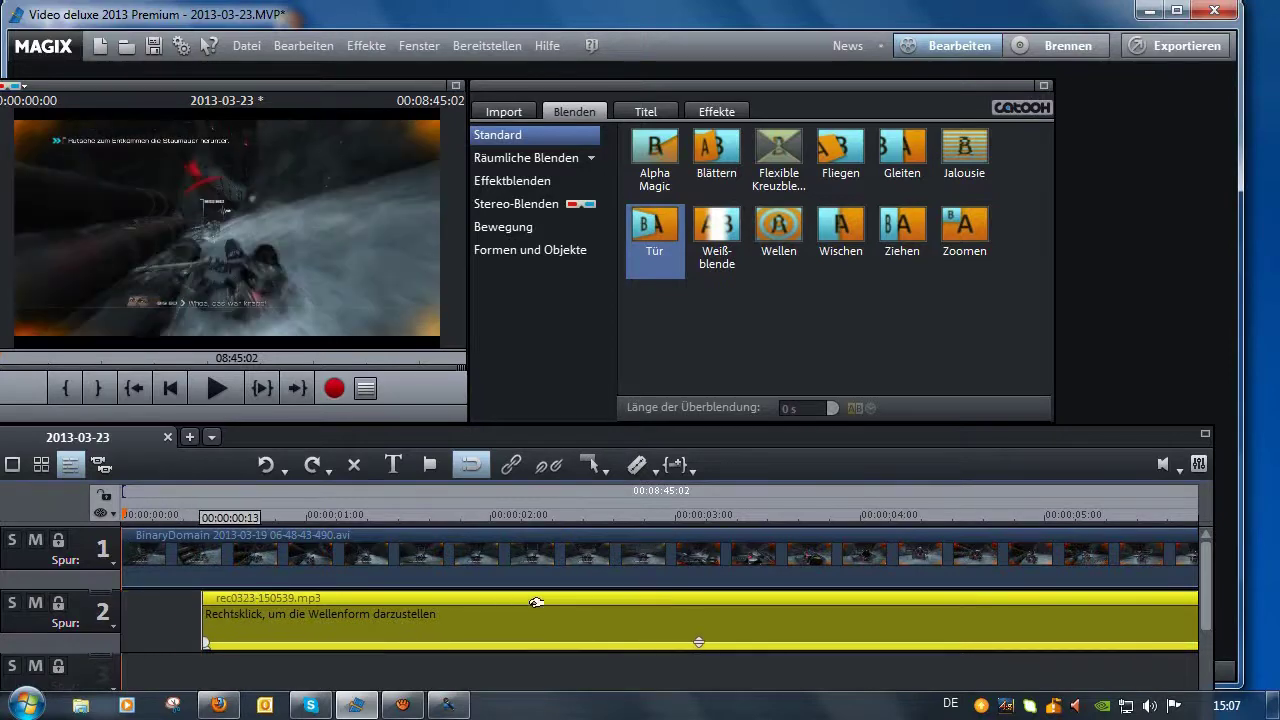
drag(150, 515, 170, 515)
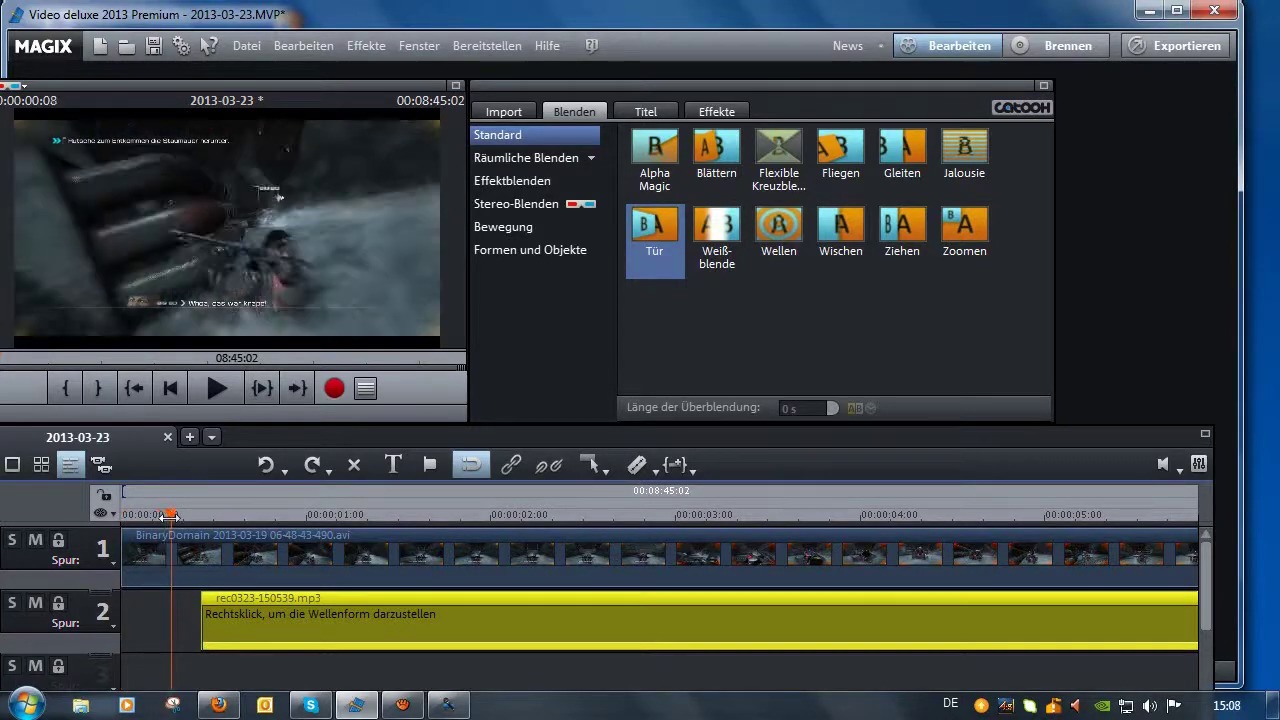
key(space)
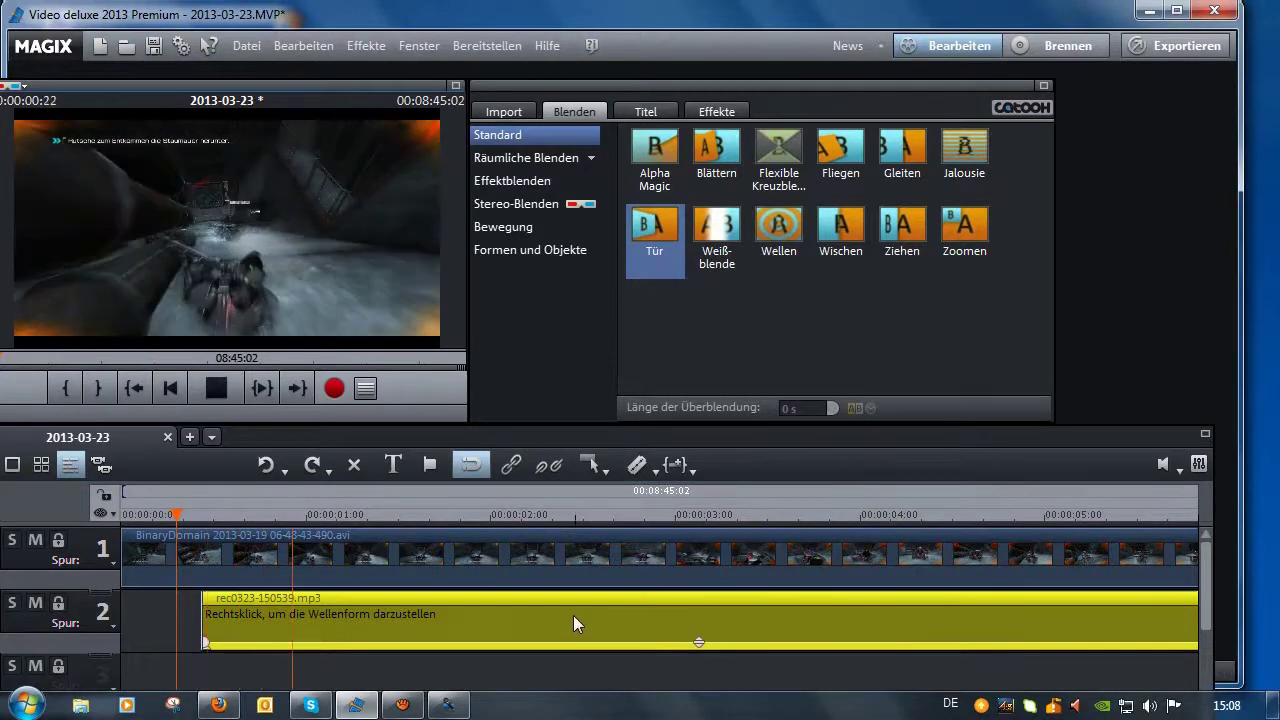
key(space)
click(147, 514)
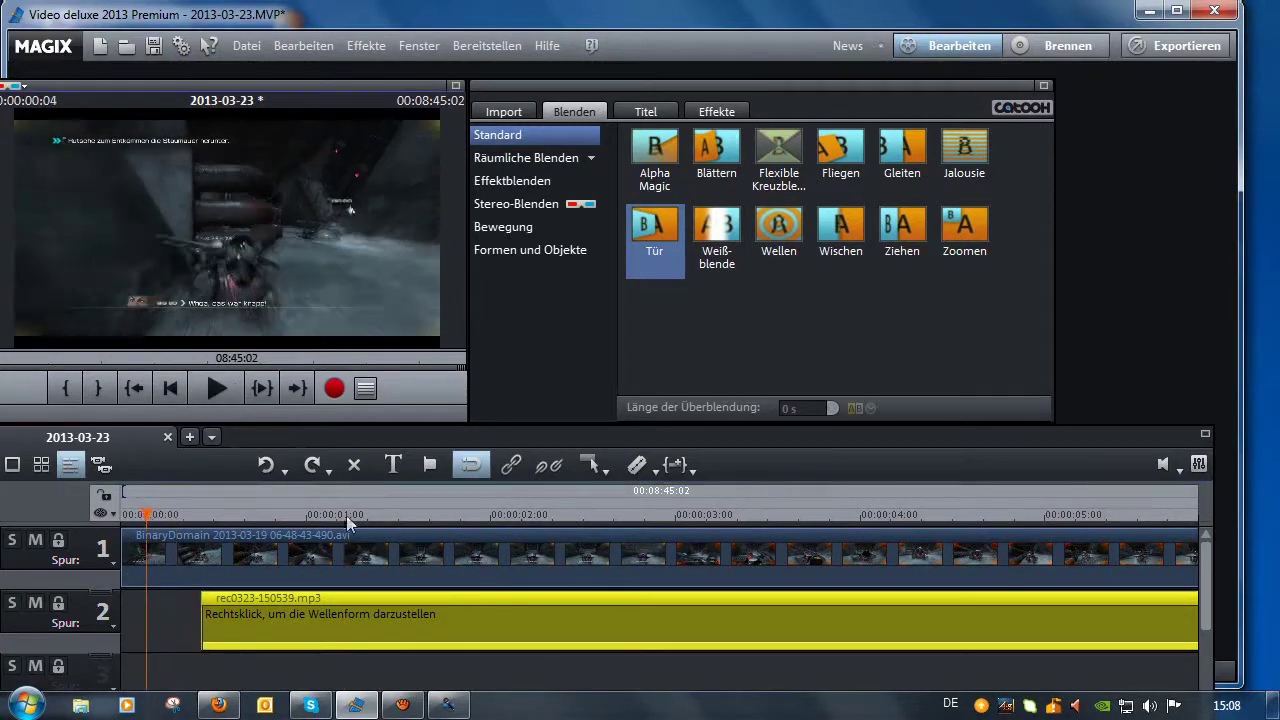
key(space)
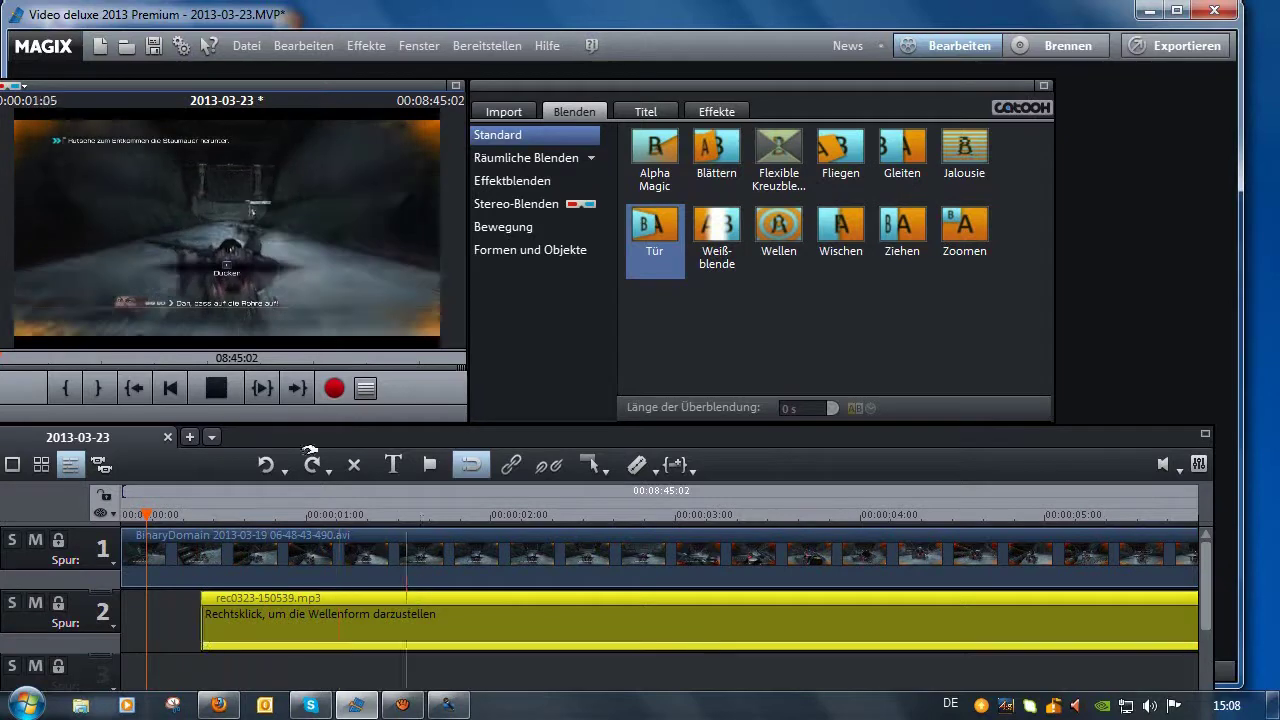
key(space)
Step: Move the MP3 clip on track 2 to start about 0.9 seconds into the timeline and play from just before it
drag(384, 602, 470, 600)
drag(147, 514, 183, 514)
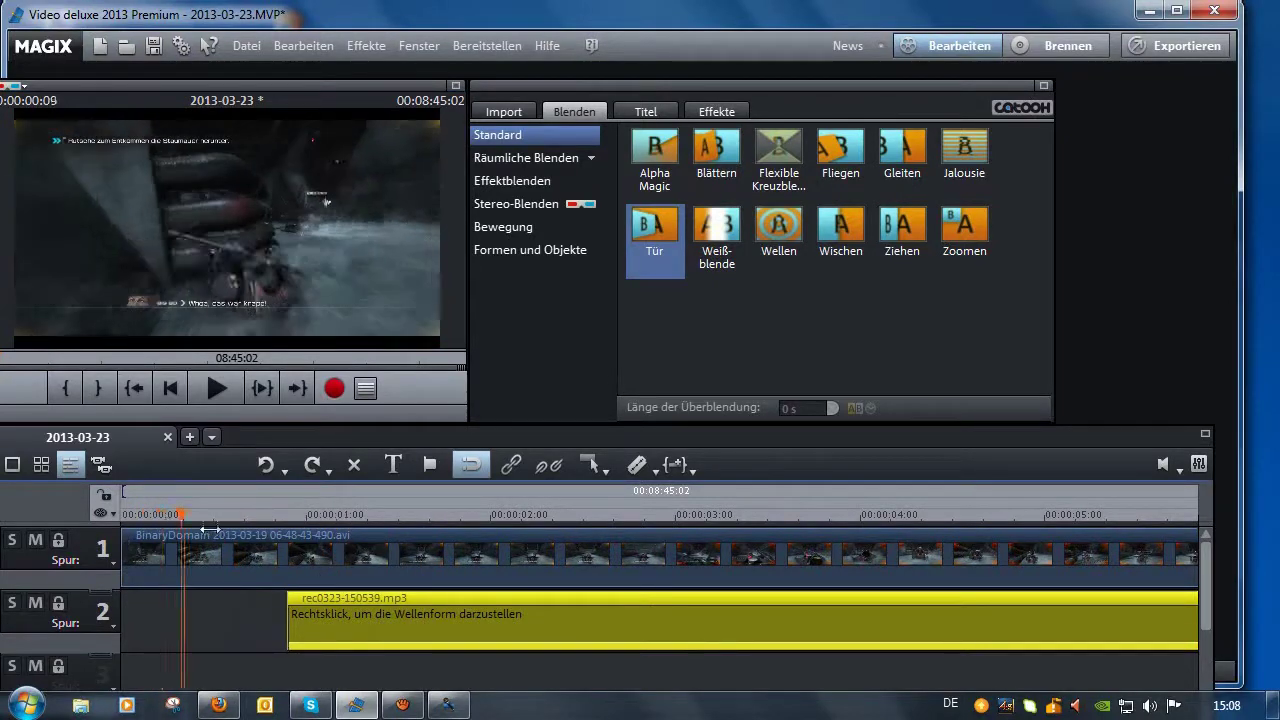
click(216, 388)
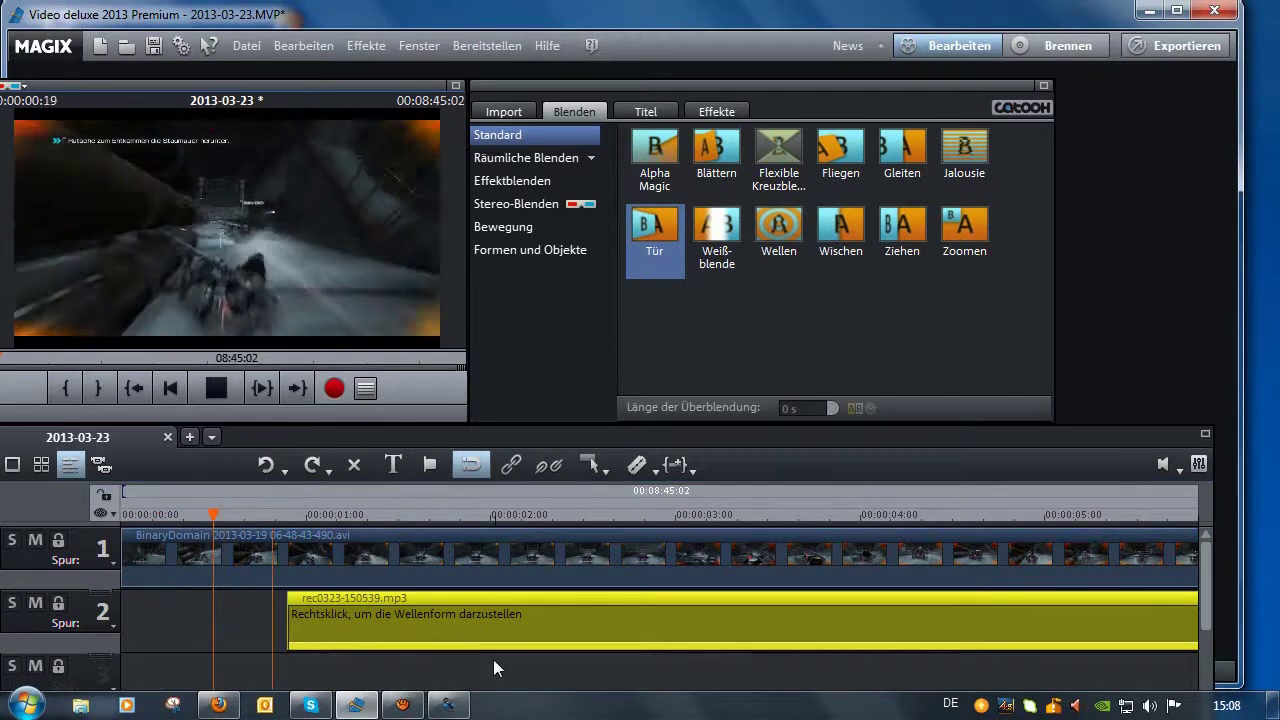
click(218, 388)
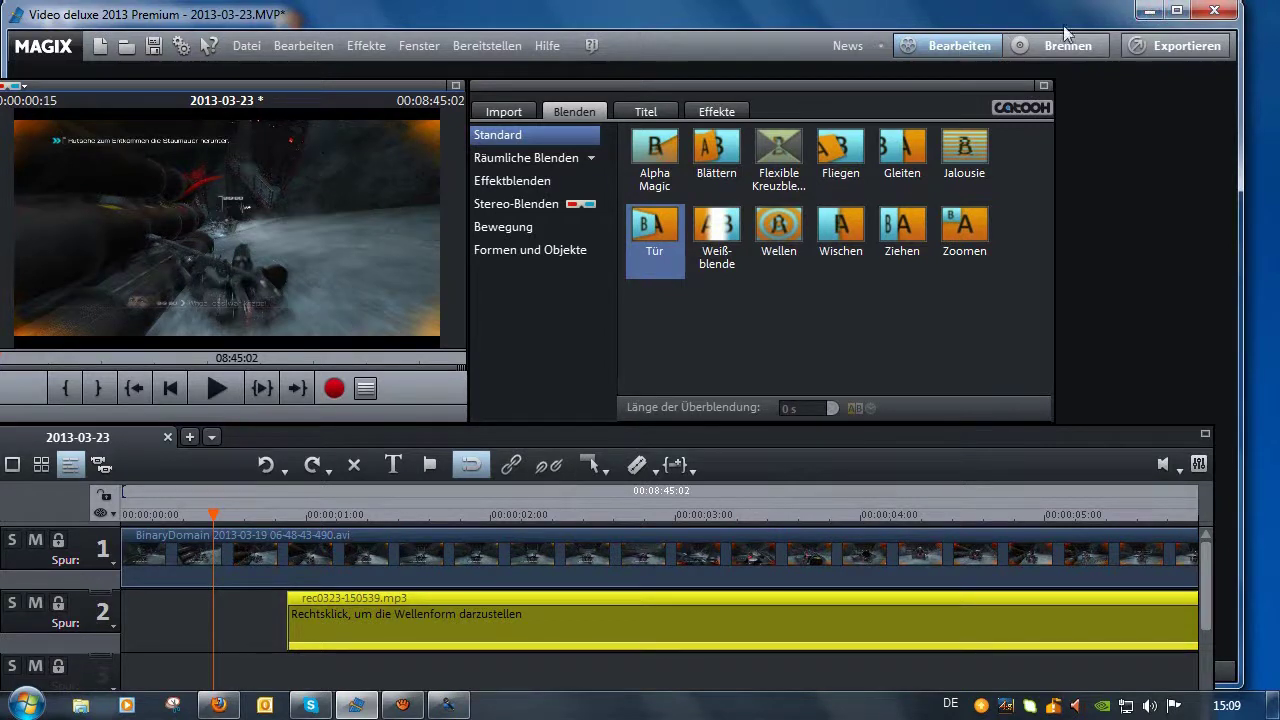
Step: Cancel closing Video deluxe at the save prompt and minimize its window to show the desktop
click(1210, 11)
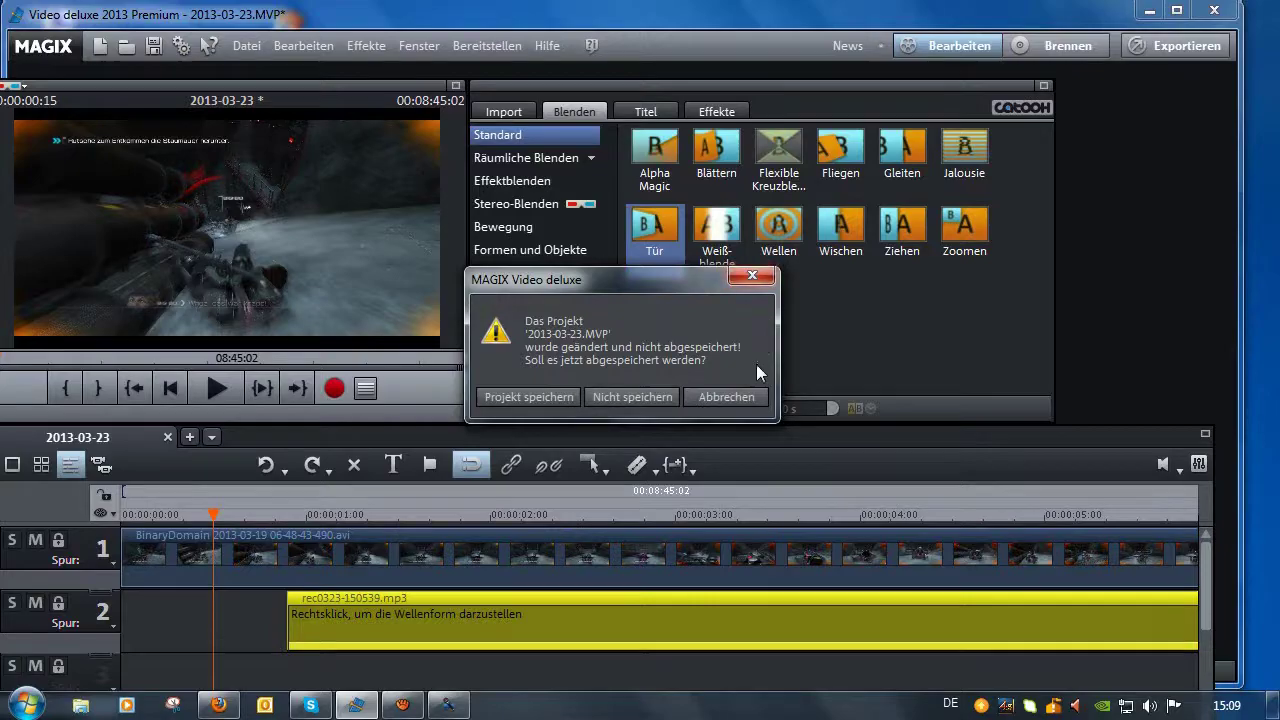
click(752, 276)
click(1150, 12)
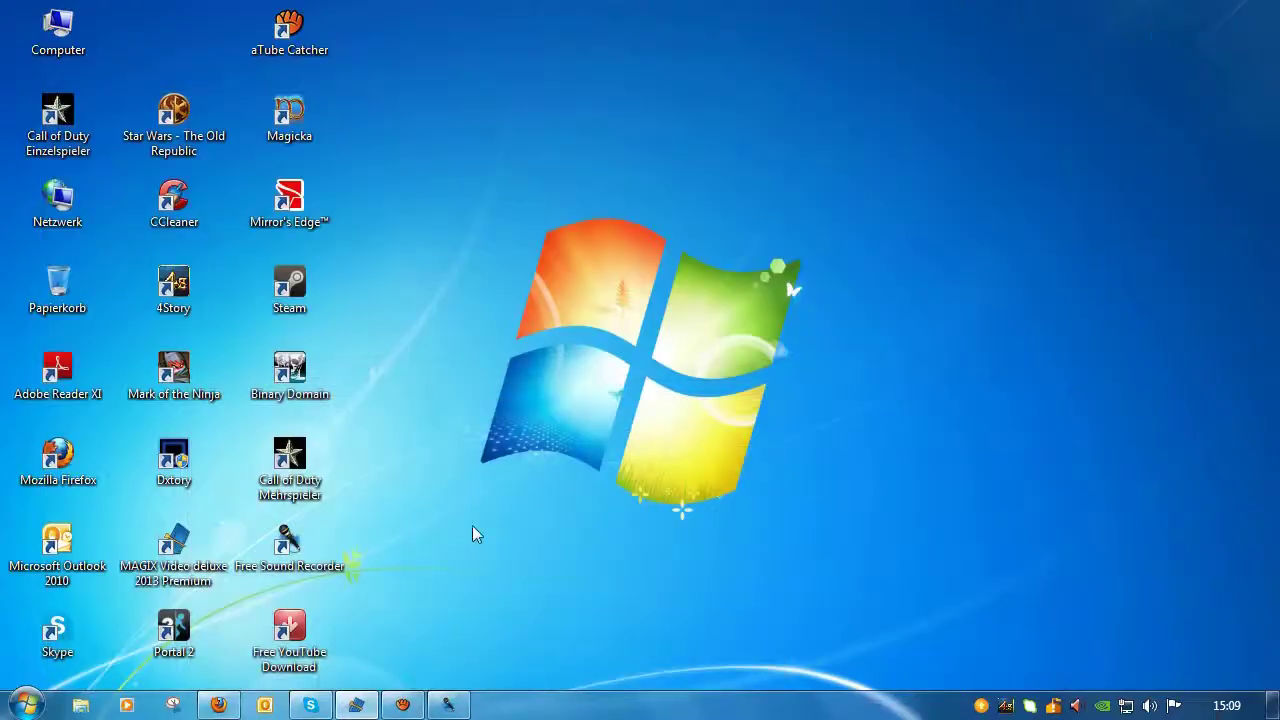